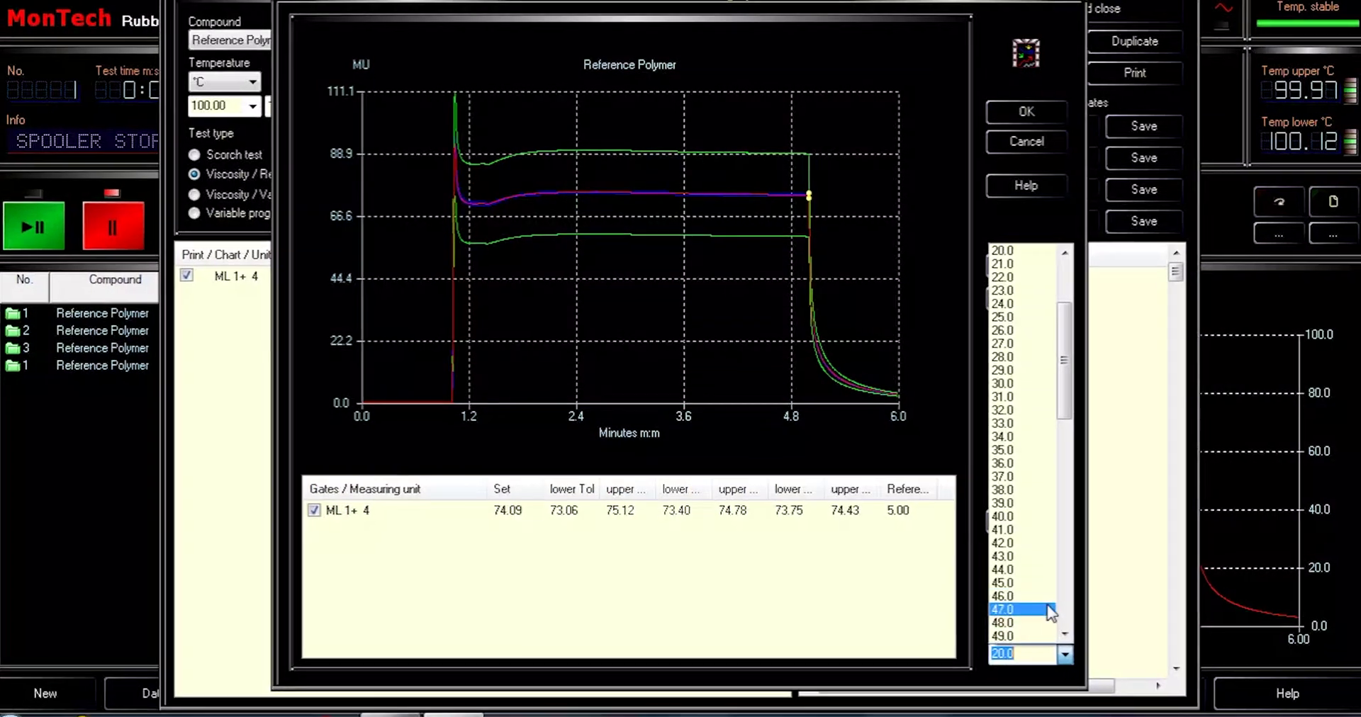
- Set a Factor % for the reference curves, calculate, and confirm recalculating the reference points
left_click(1040, 652)
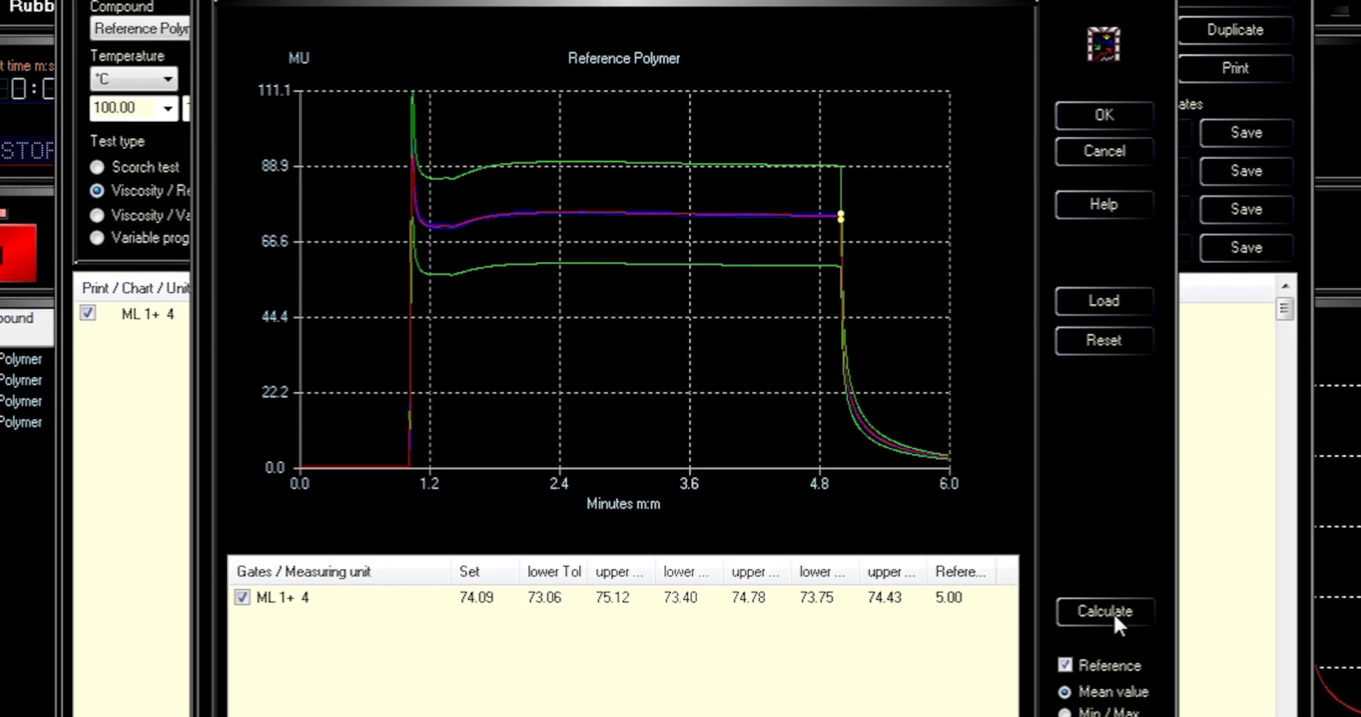
left_click(1084, 577)
left_click(588, 482)
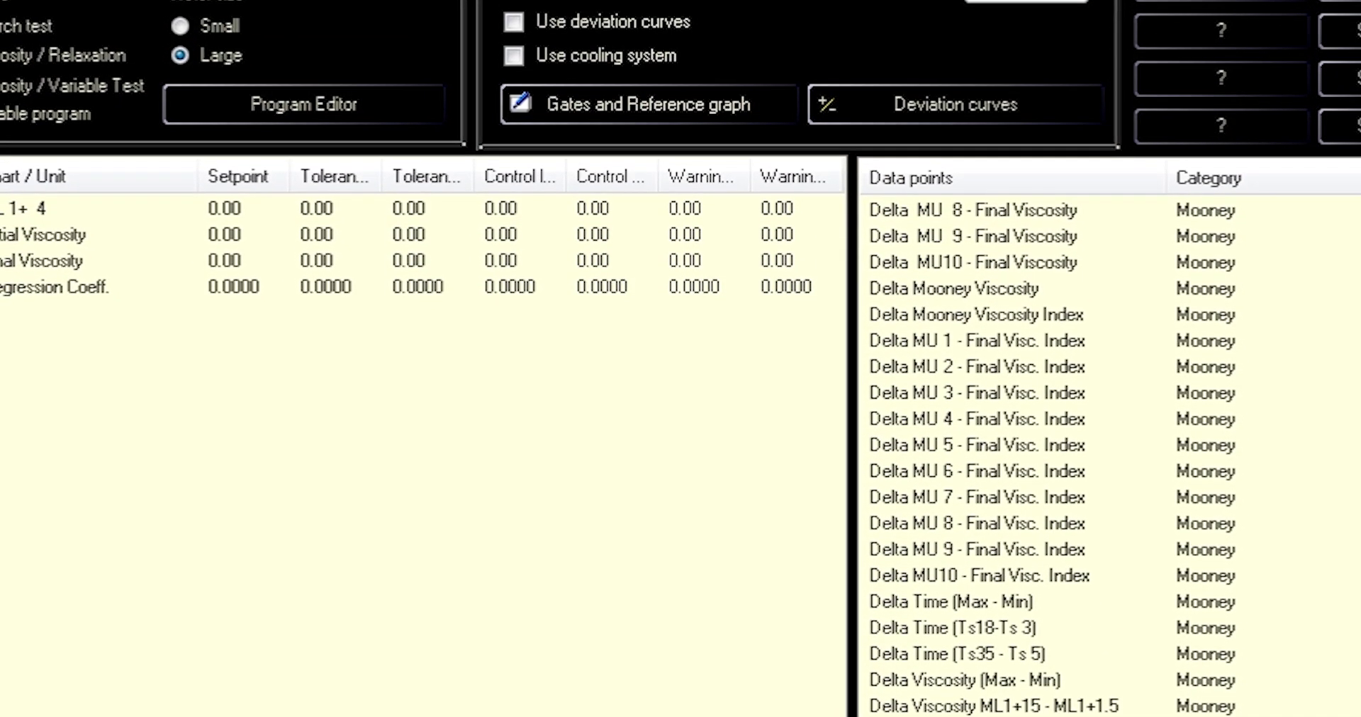
scroll(1105, 439, "down", 2)
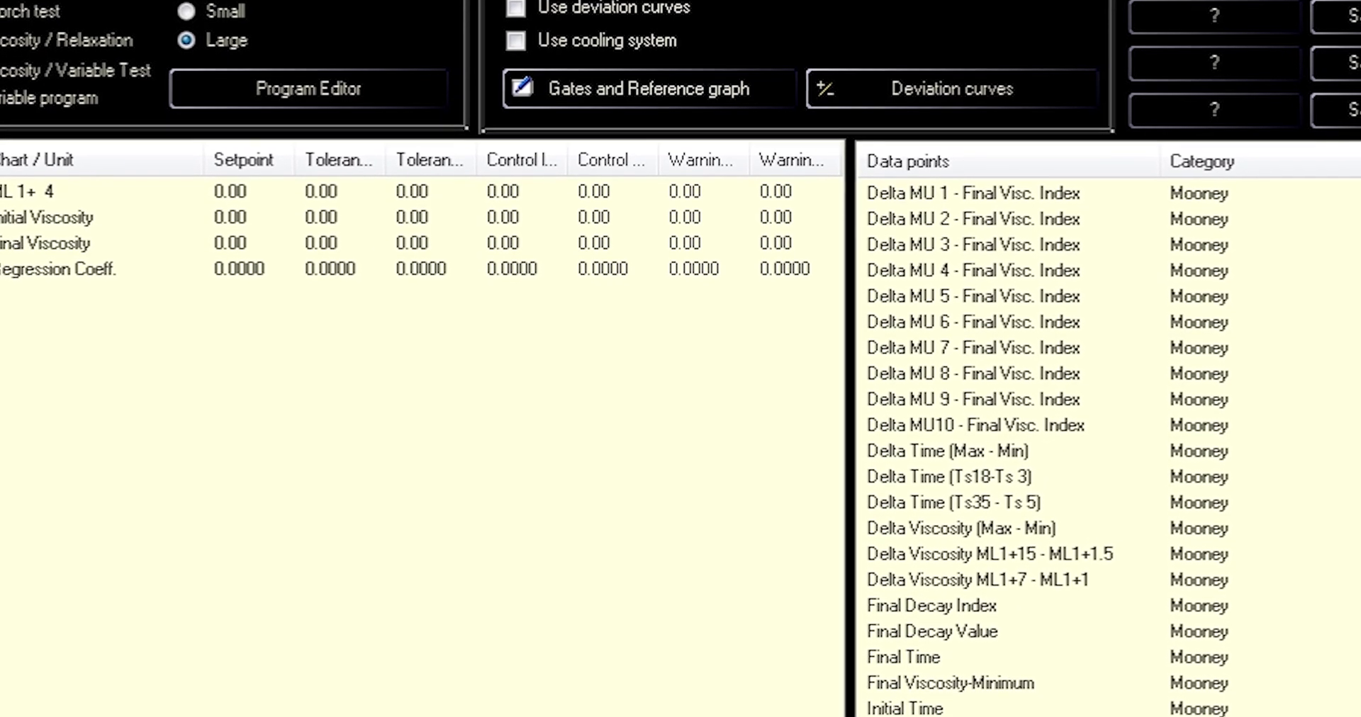
scroll(1106, 439, "down", 4)
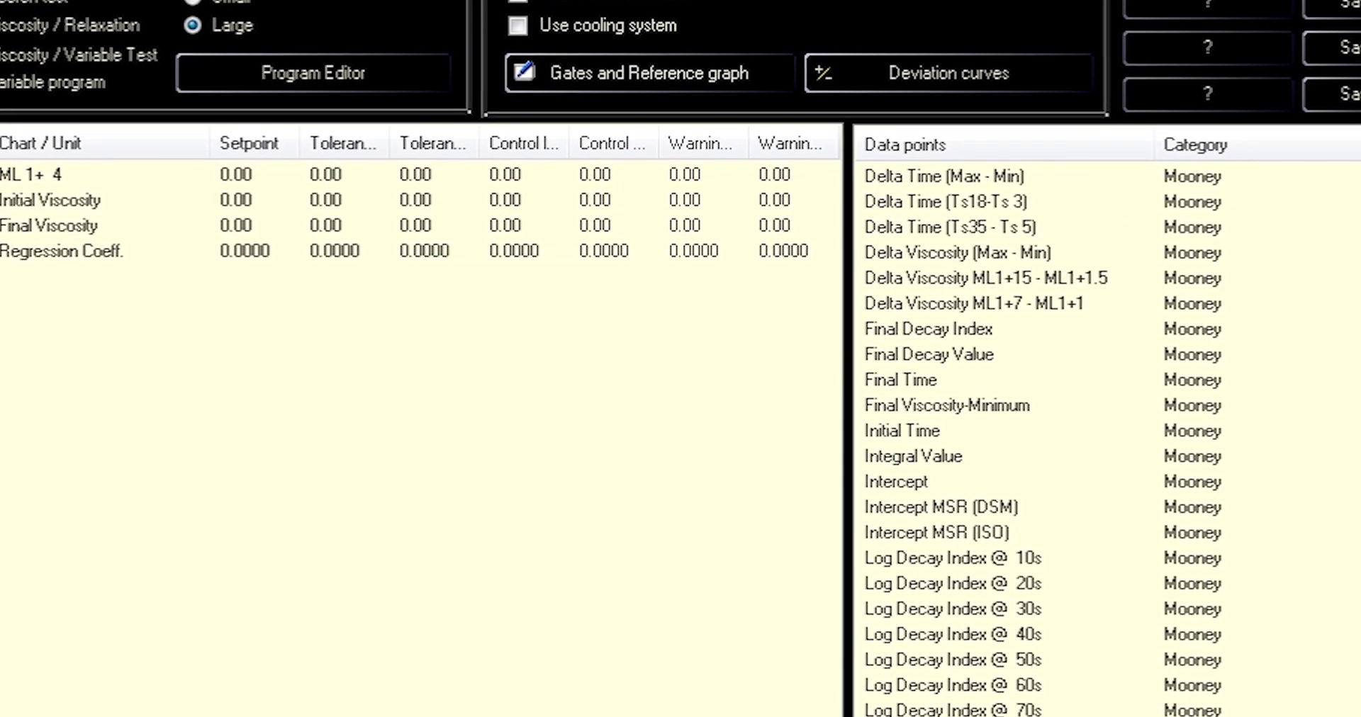
scroll(1106, 439, "down", 3)
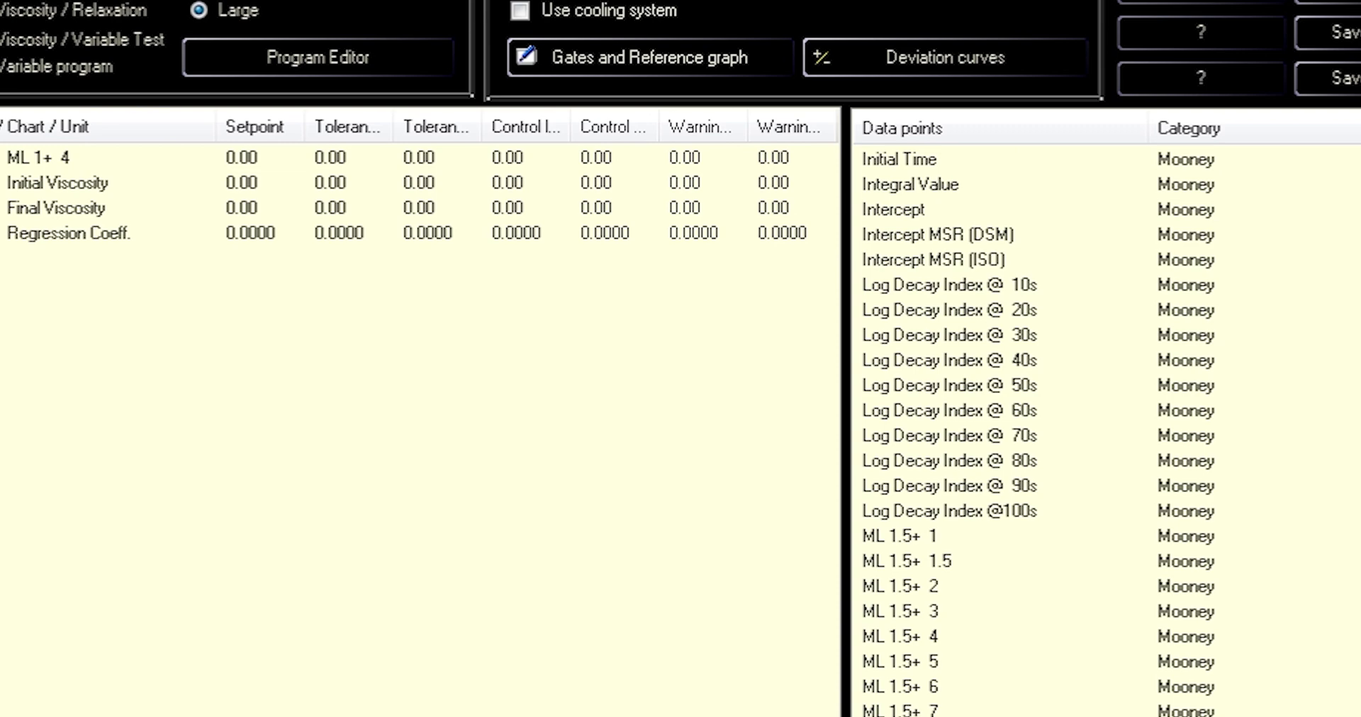
scroll(1106, 439, "down", 5)
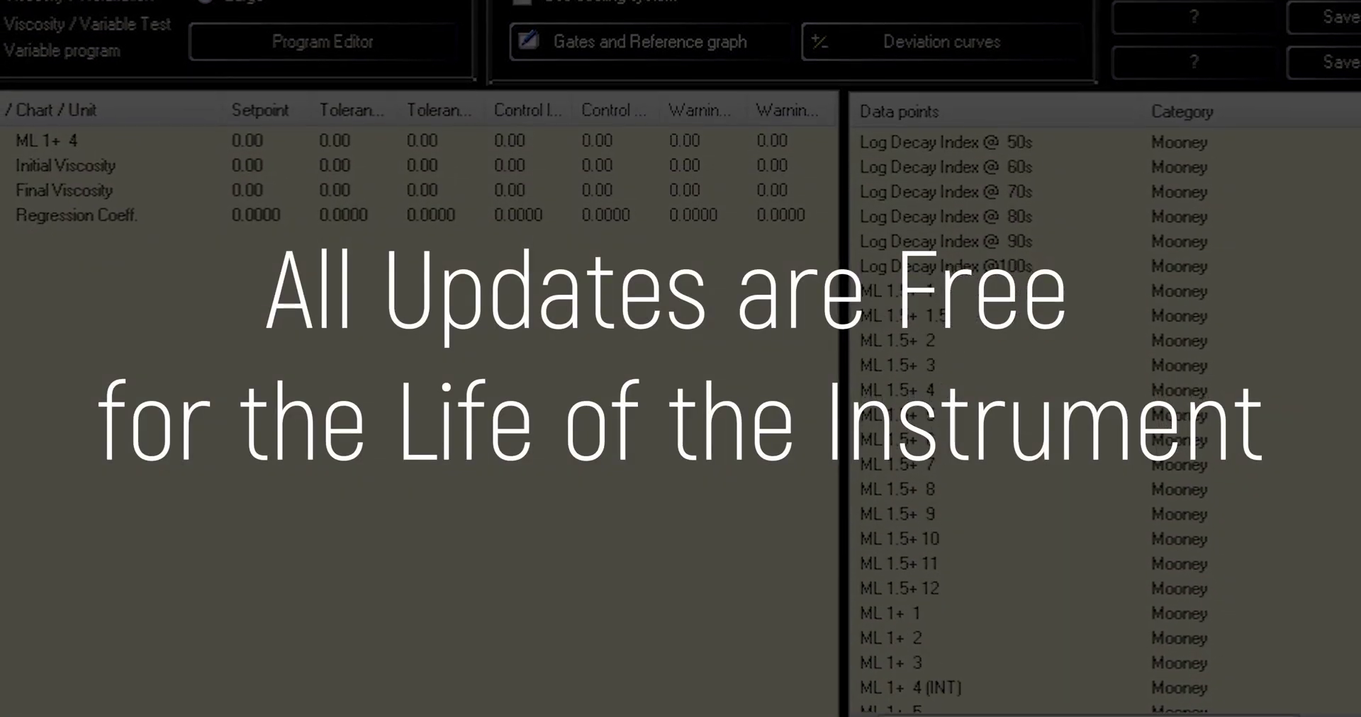